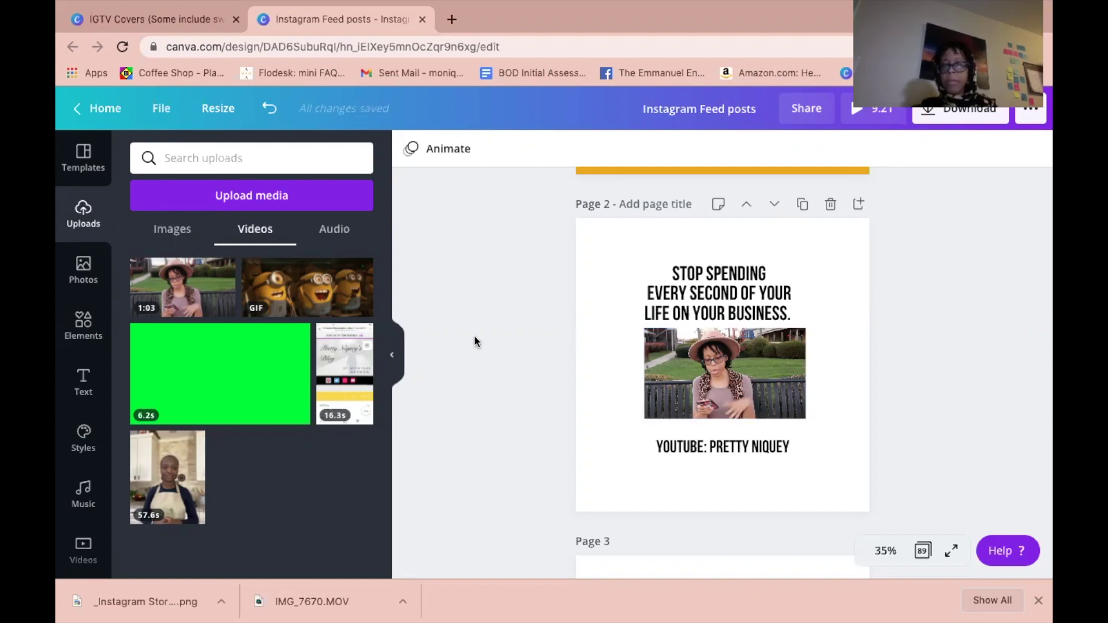
Place the Minions GIF from the uploaded videos onto page 2, over the clip
click(302, 290)
drag(302, 291, 790, 362)
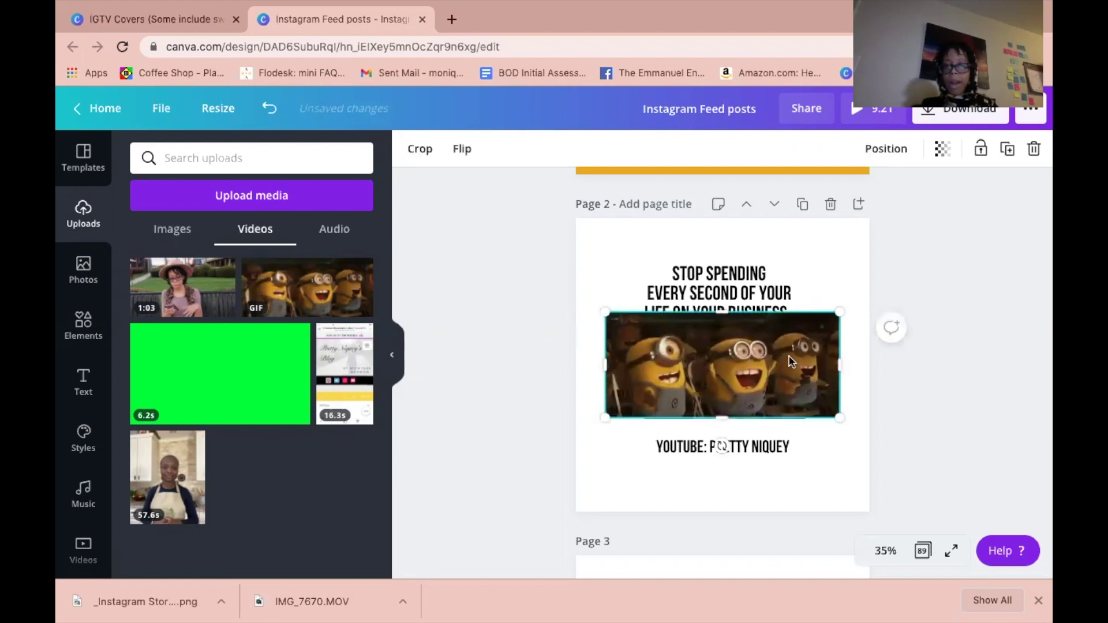
key(Delete)
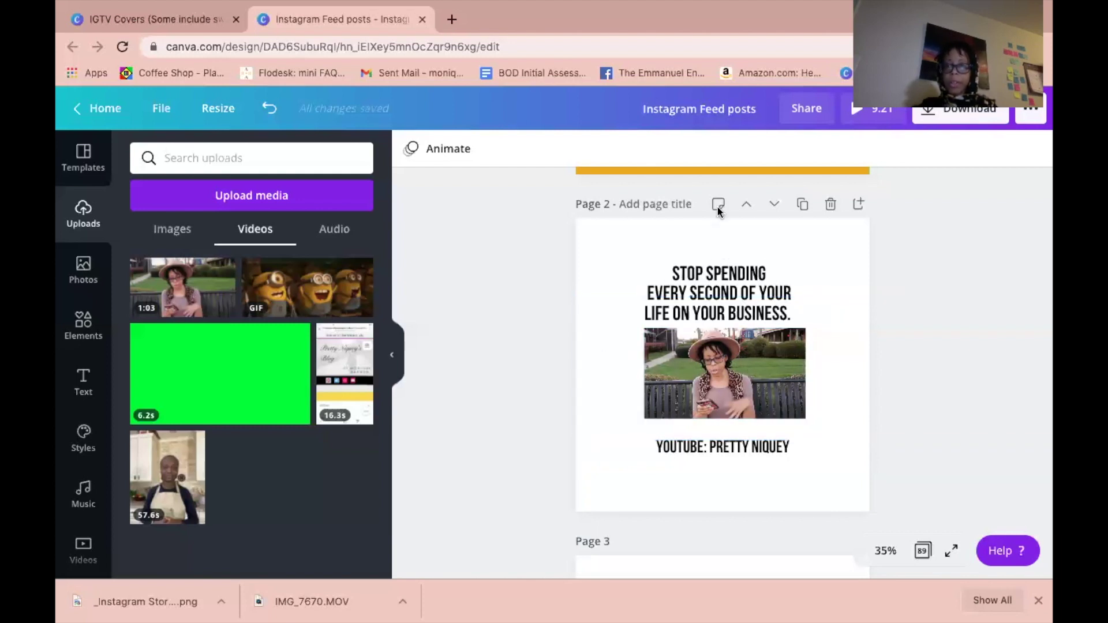
mouse_move(290, 345)
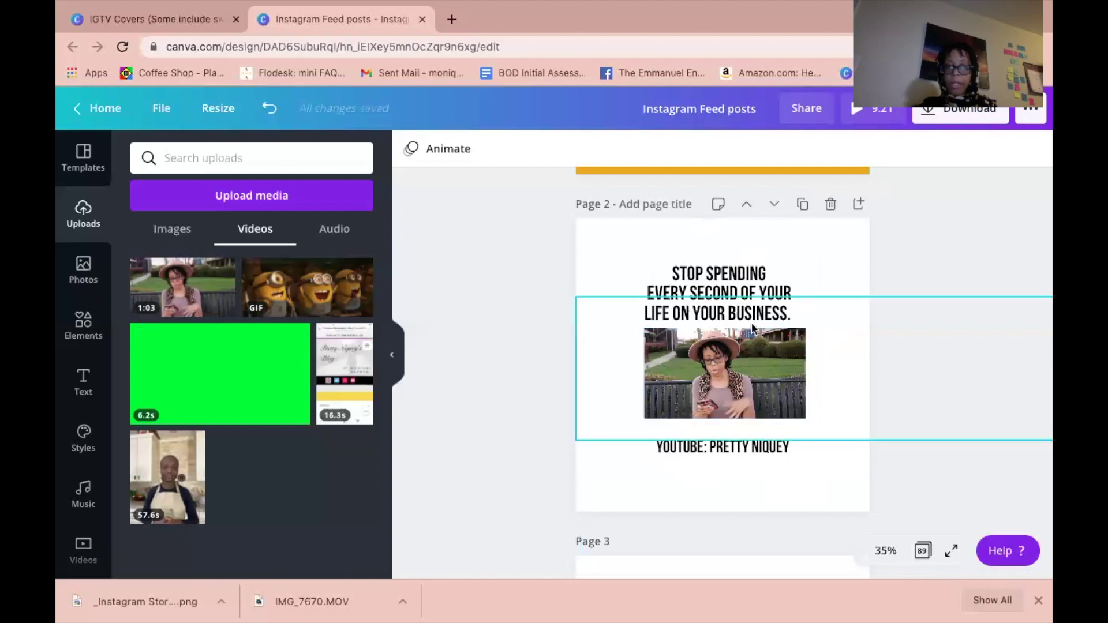
Add a heading reading 'a heading' over the clip, resize it, then switch to IGTV Covers
click(79, 394)
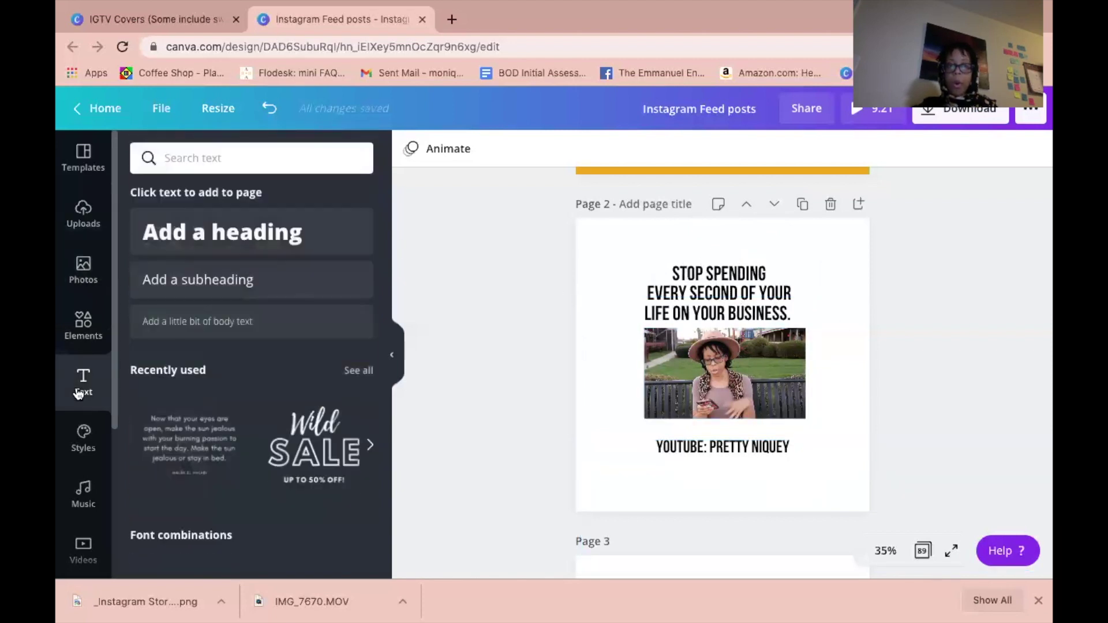
click(208, 229)
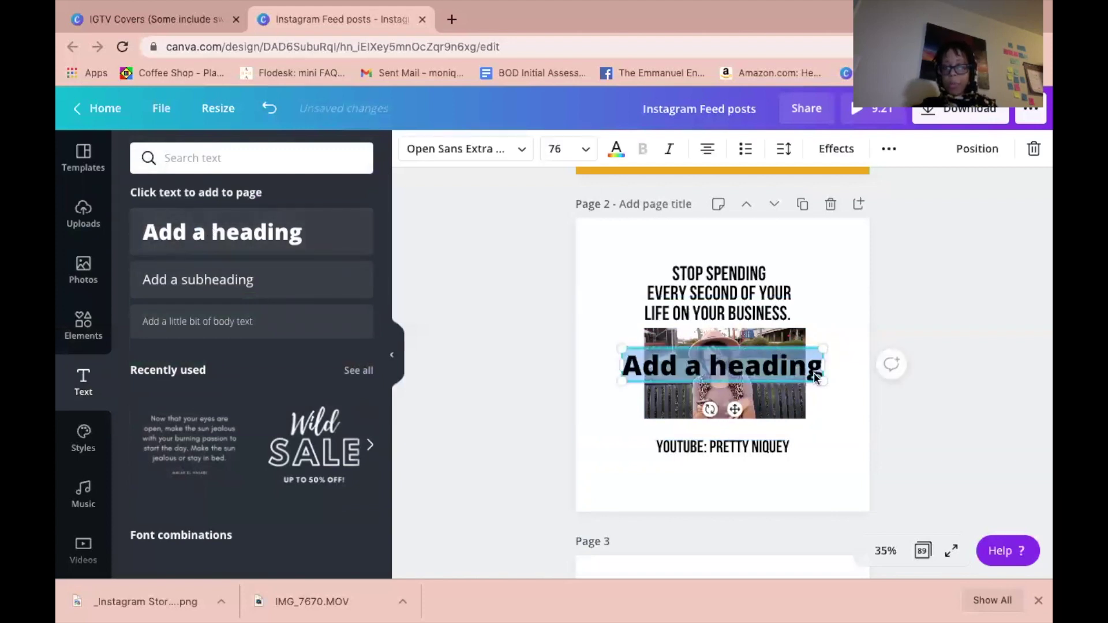
click(674, 359)
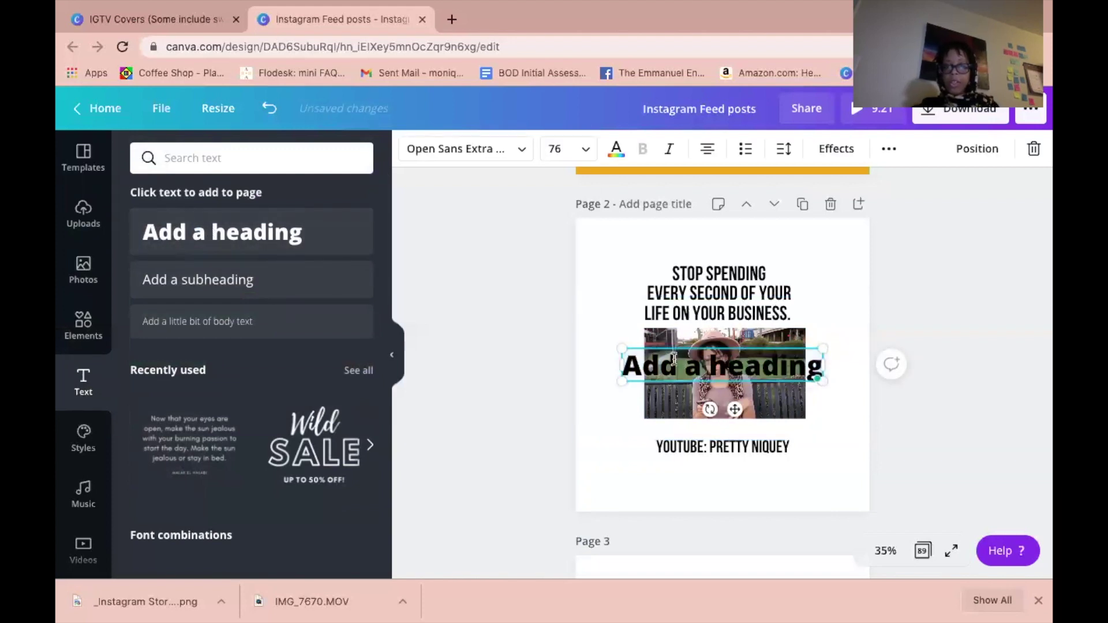
key(BackSpace)
key(BackSpace)
key(BackSpace)
text(ndnndn)
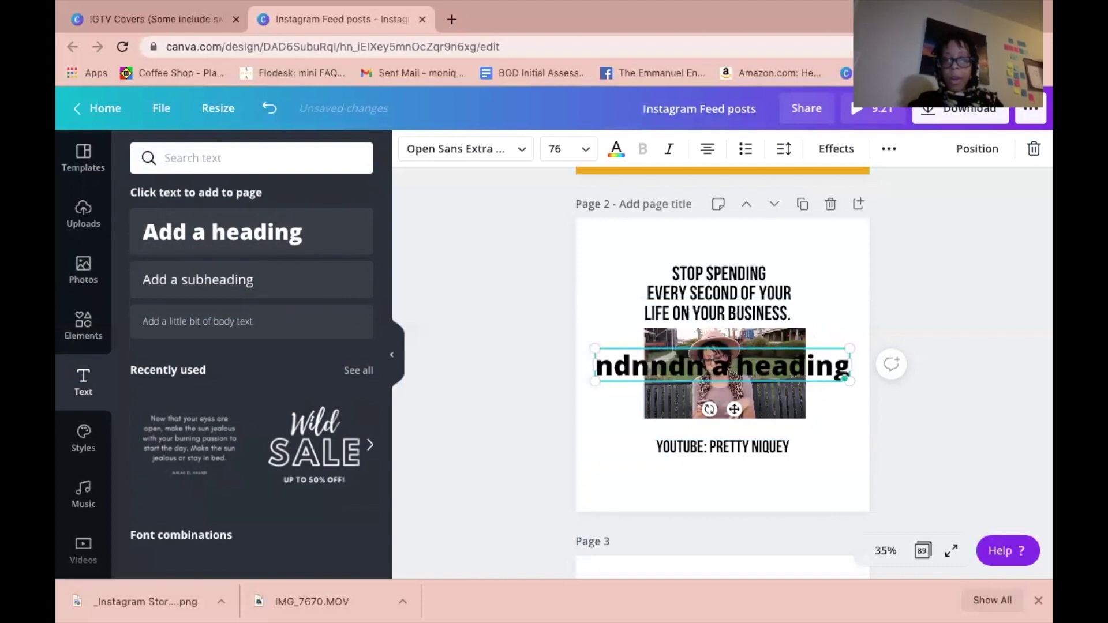
key(BackSpace)
key(BackSpace)
key(BackSpace)
key(BackSpace)
key(BackSpace)
key(BackSpace)
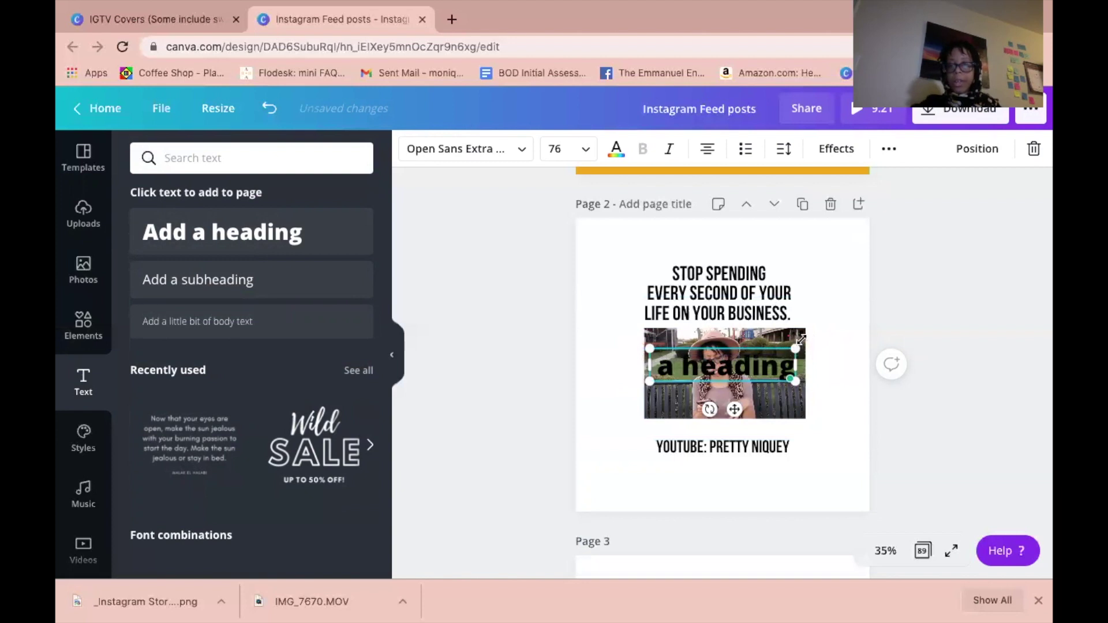
drag(794, 348, 757, 357)
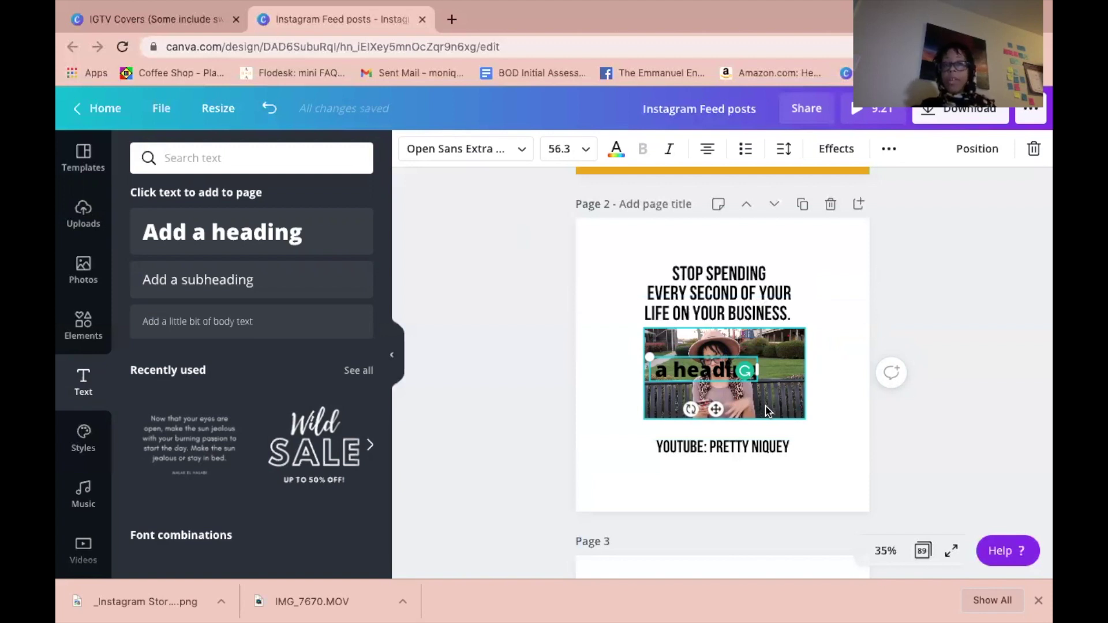
click(105, 18)
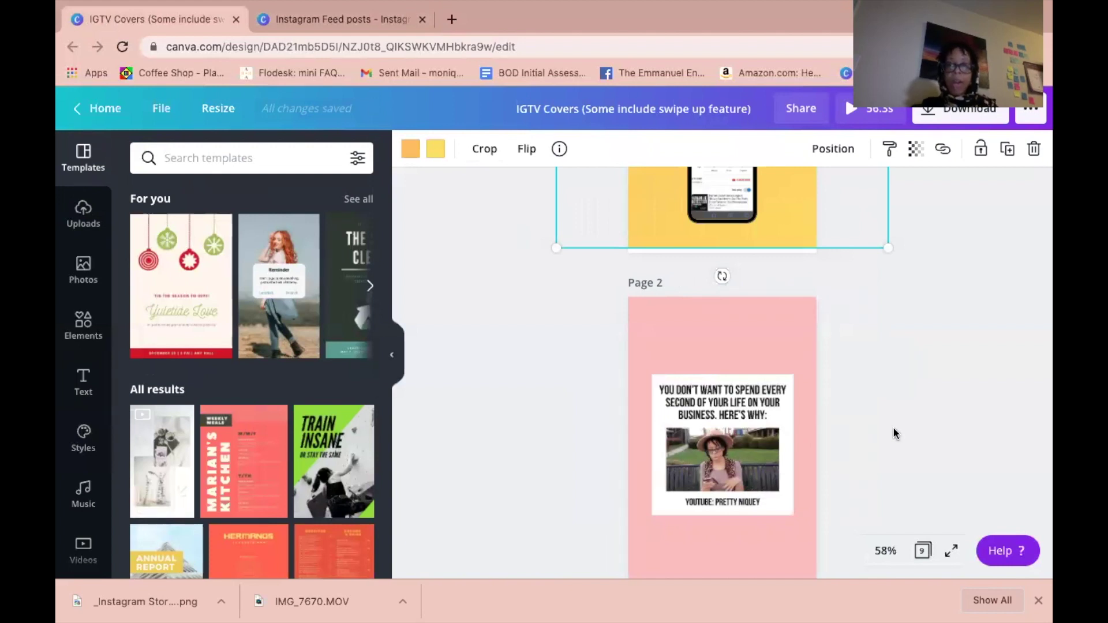
scroll(893, 428, down, 1)
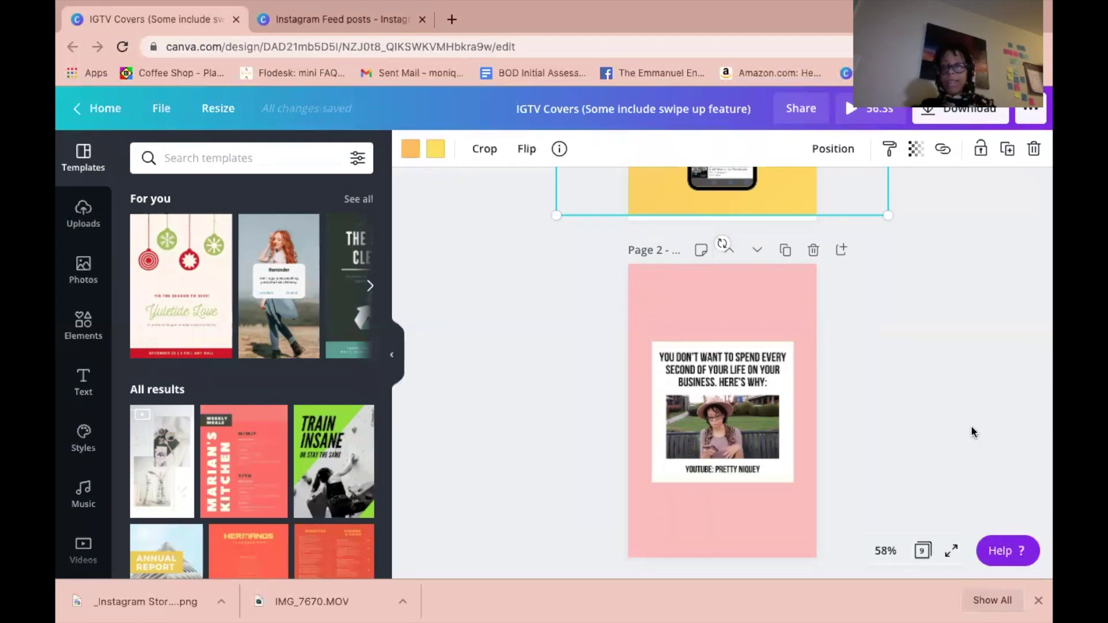
click(288, 19)
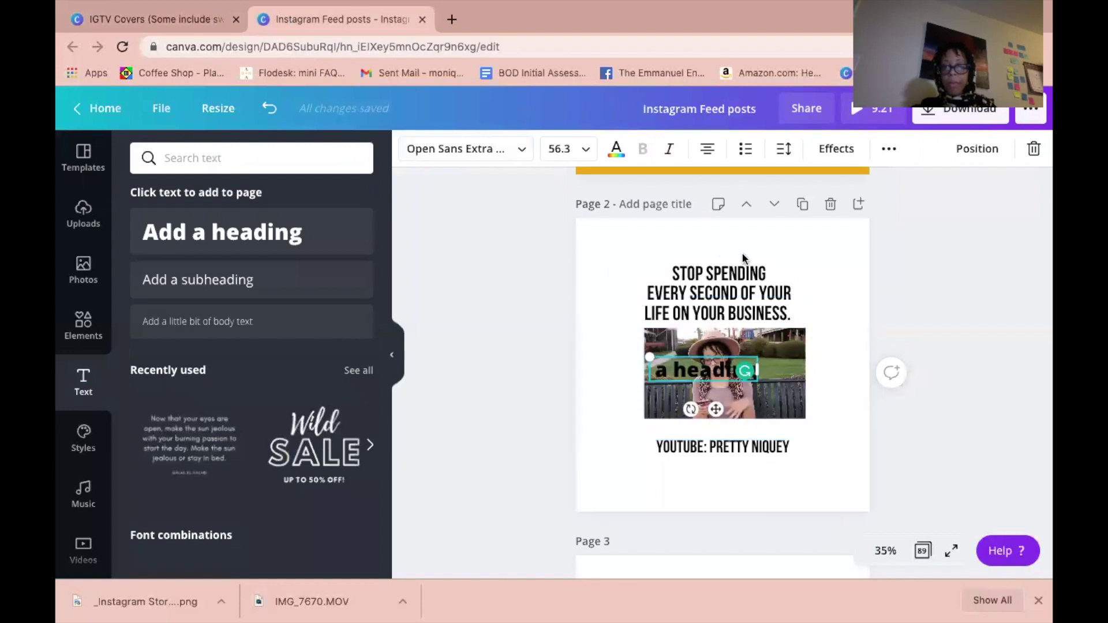
click(154, 22)
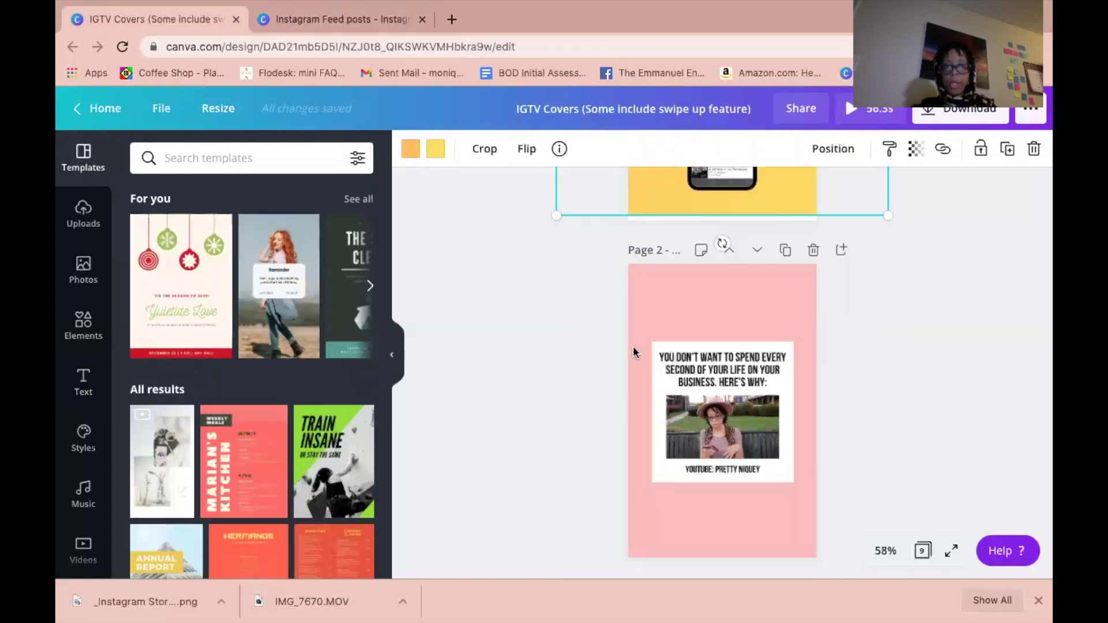
click(371, 23)
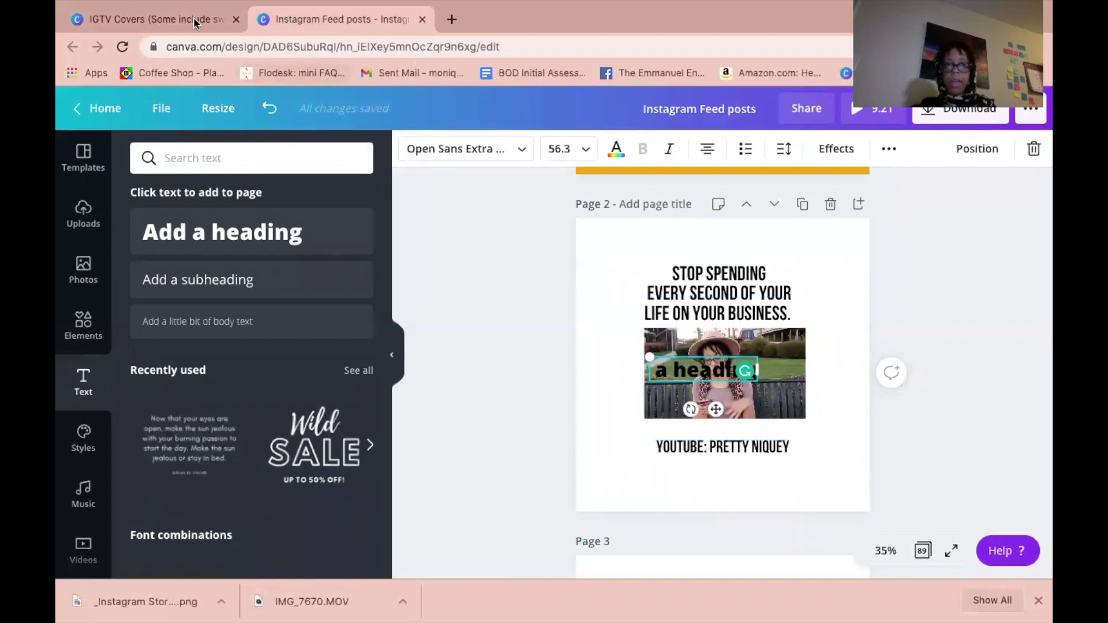
click(154, 20)
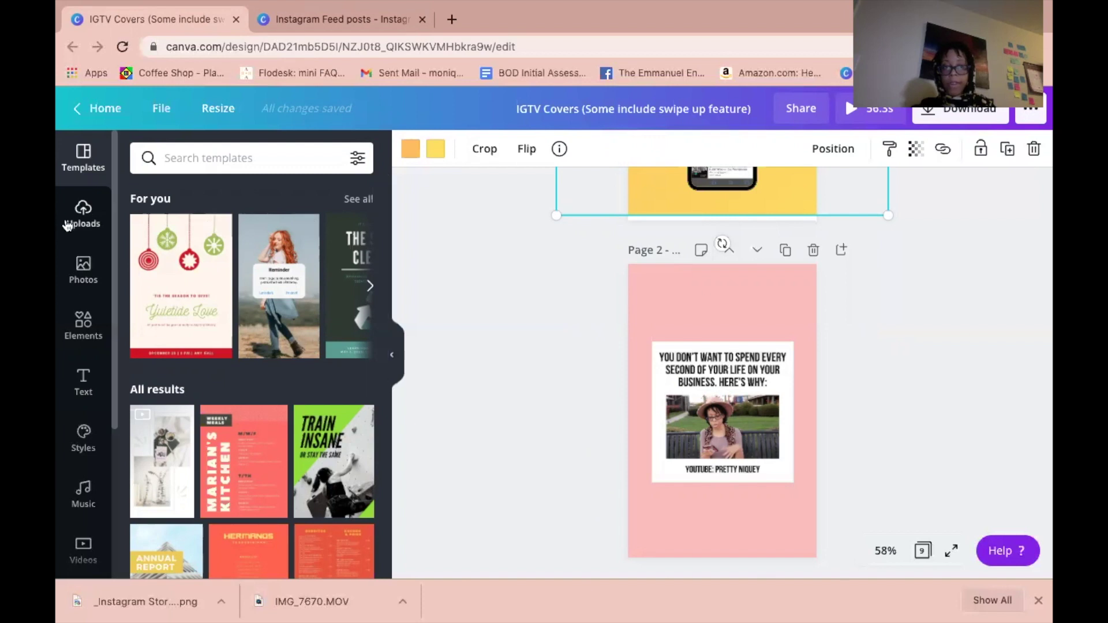
click(83, 215)
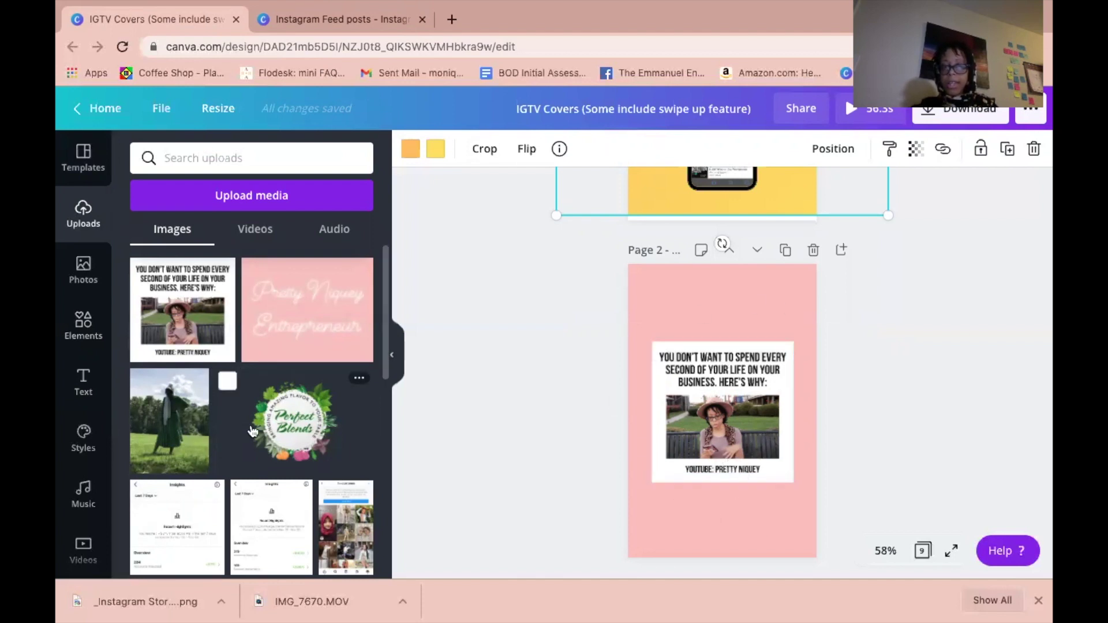
click(255, 229)
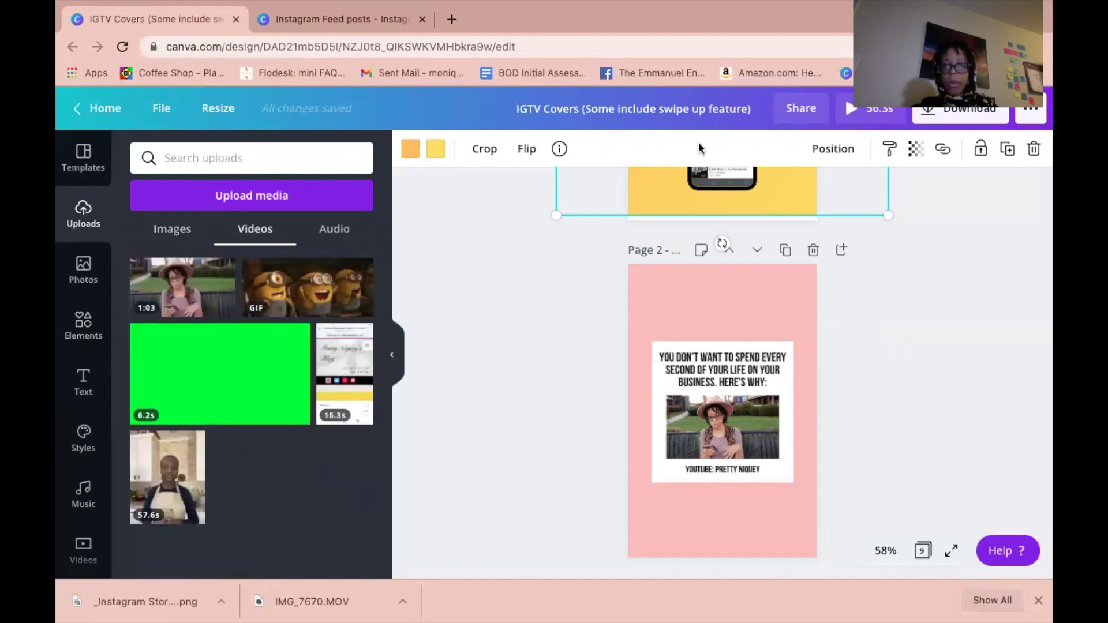
click(367, 15)
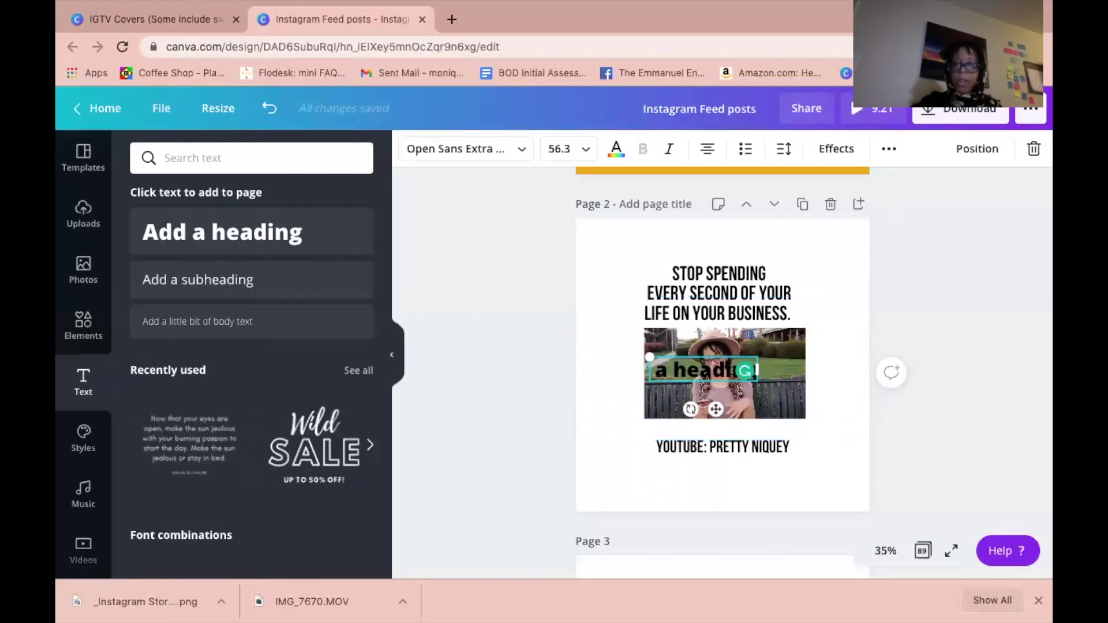
Shrink the 'a heading' text box, leaving its font unchanged
click(503, 155)
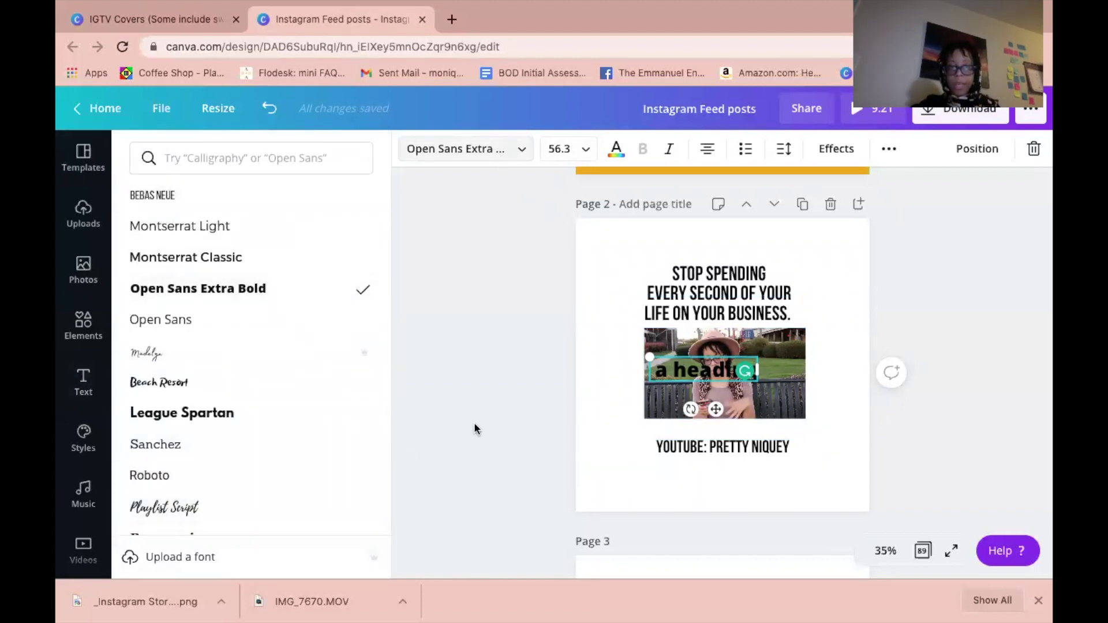
key(Escape)
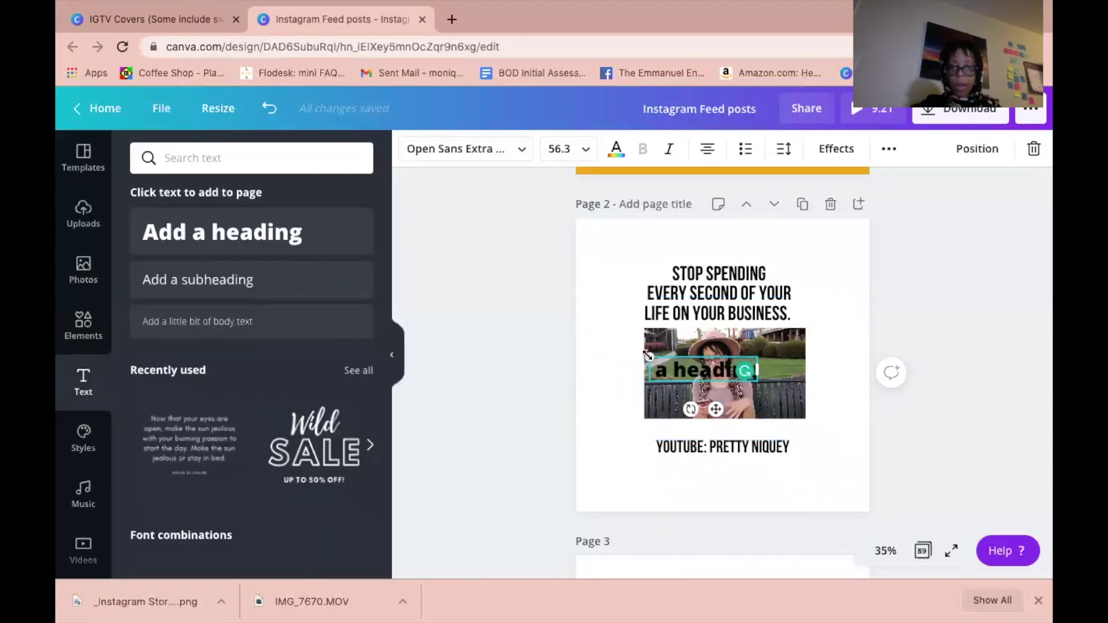
drag(649, 357, 580, 346)
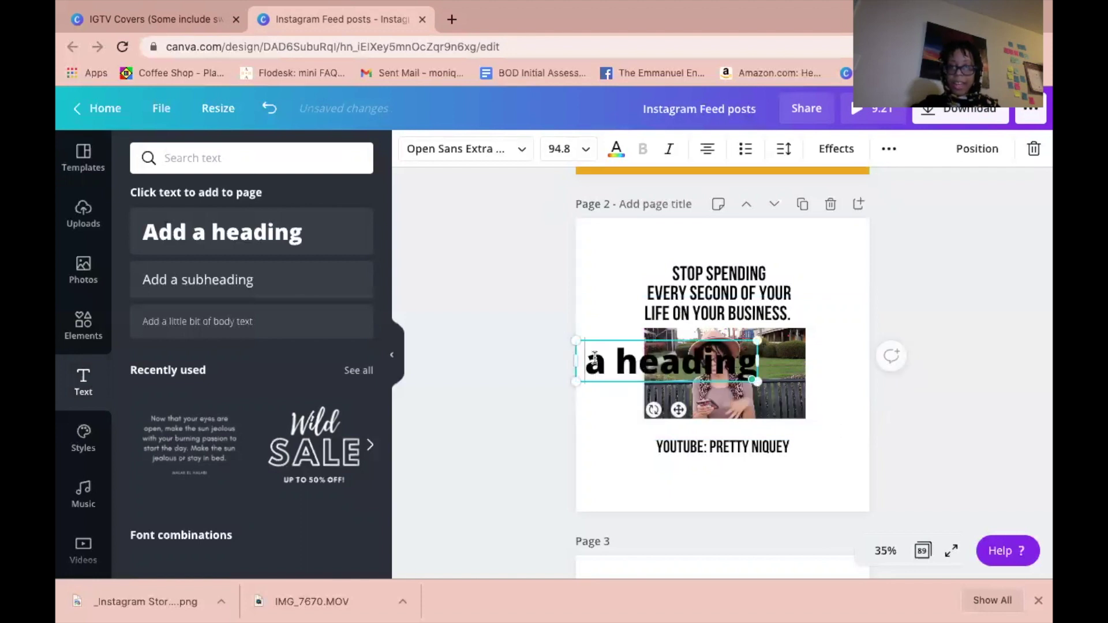
Delete the stray 'a heading' text box and select the STOP SPENDING headline
click(594, 317)
click(607, 358)
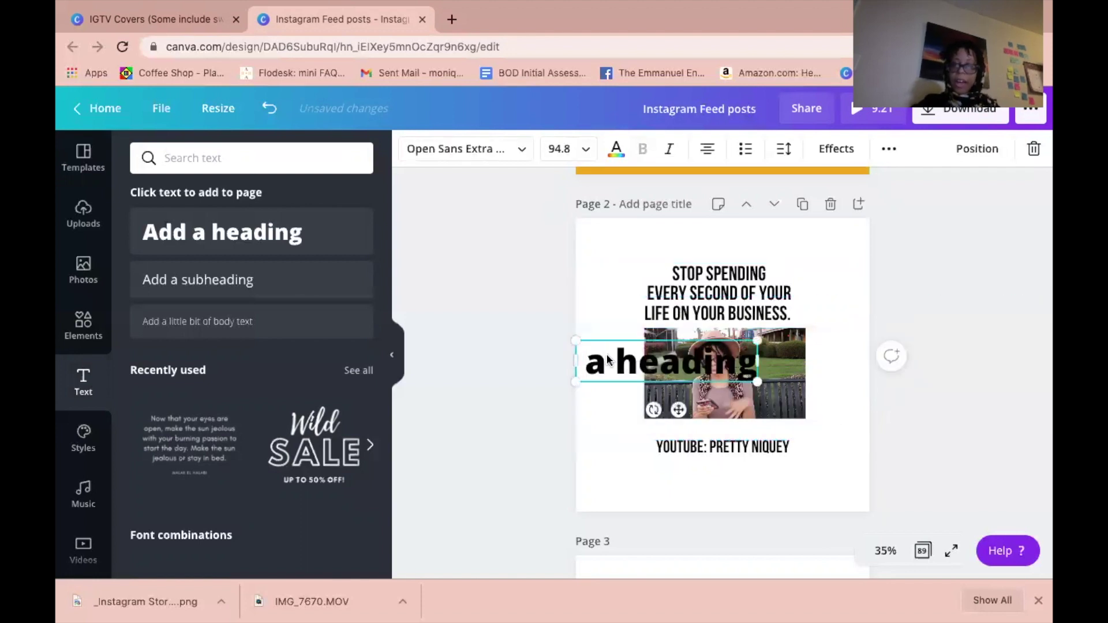
key(Delete)
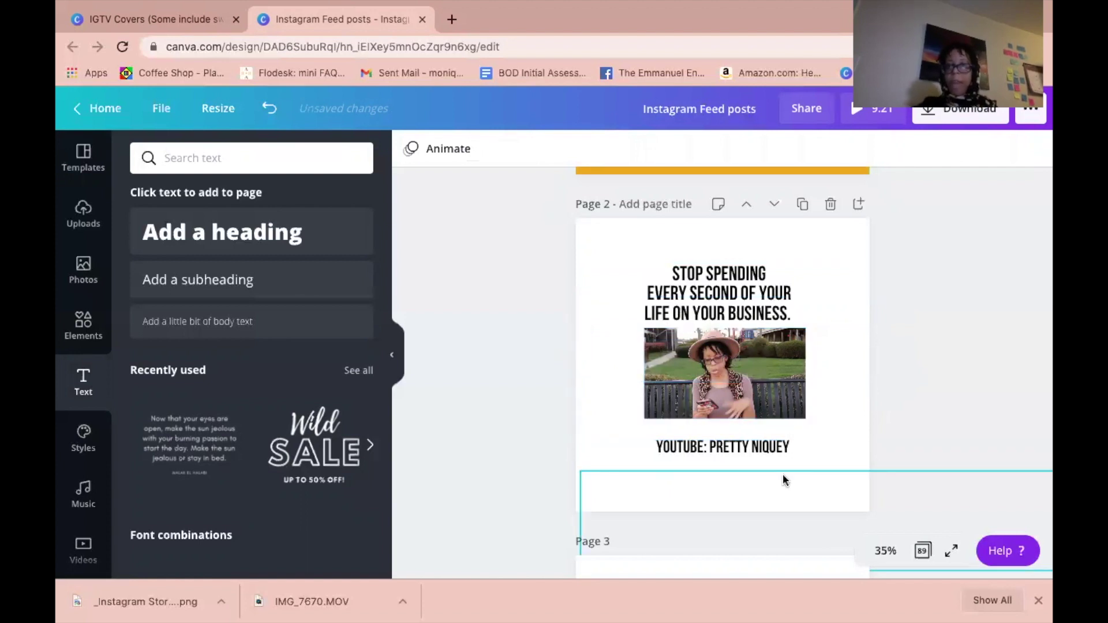
click(726, 276)
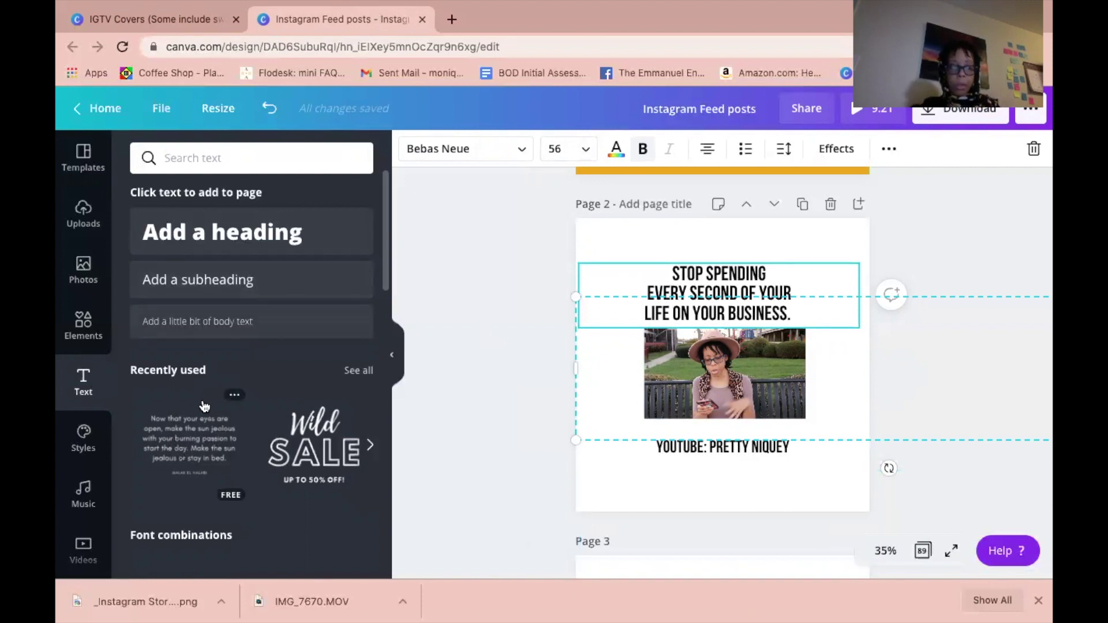
click(81, 280)
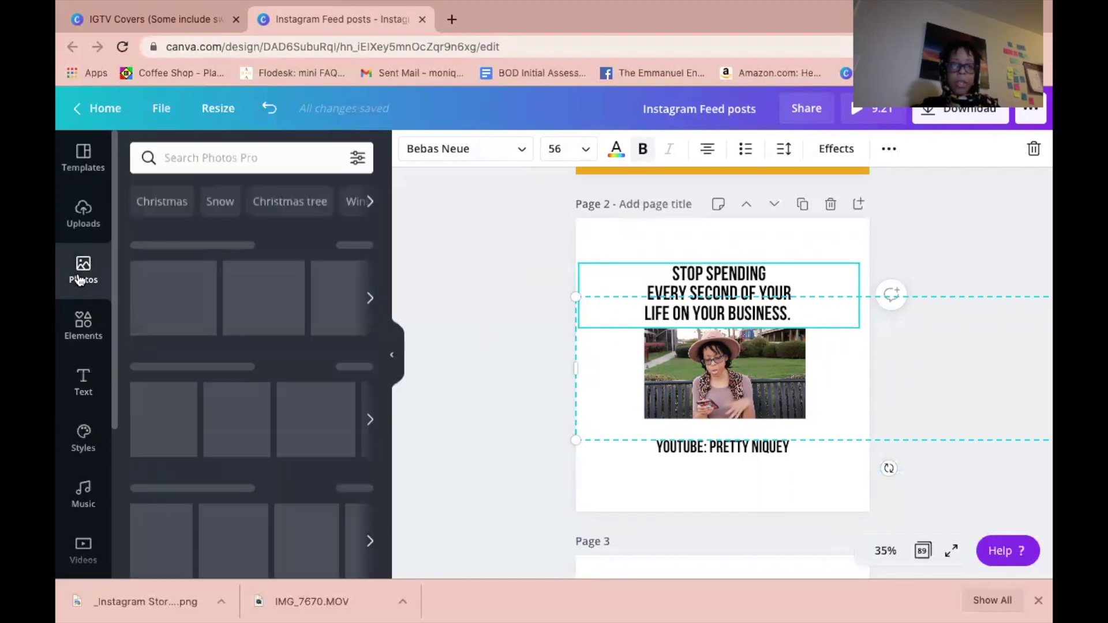
Browse the Uploads Images, Videos and Audio tabs, ending on the empty Audio list
click(80, 210)
click(172, 231)
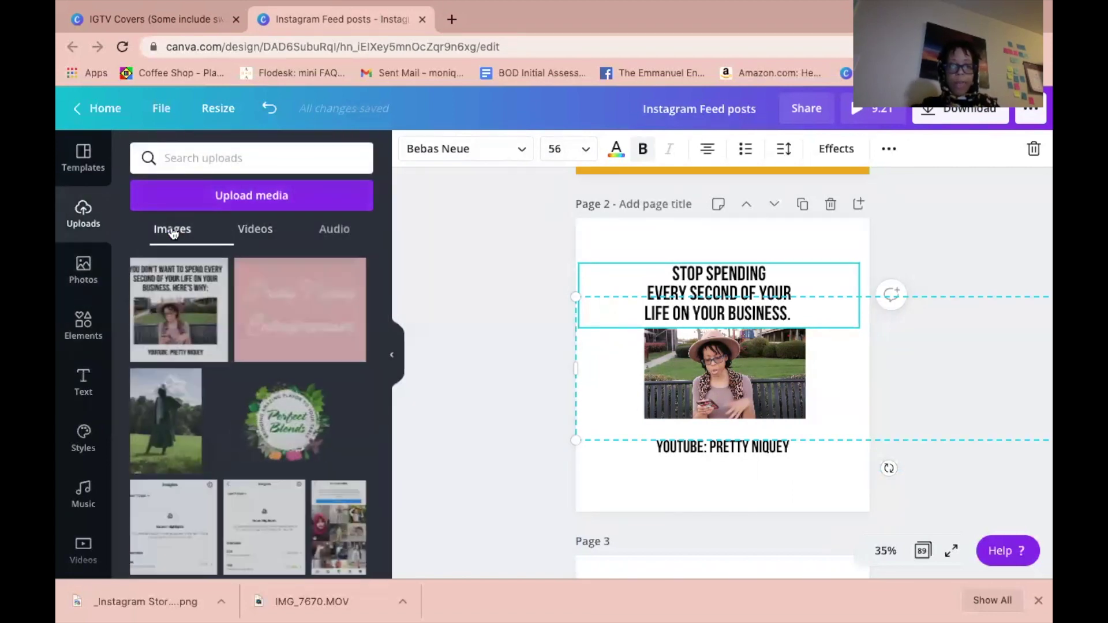
click(254, 230)
click(333, 231)
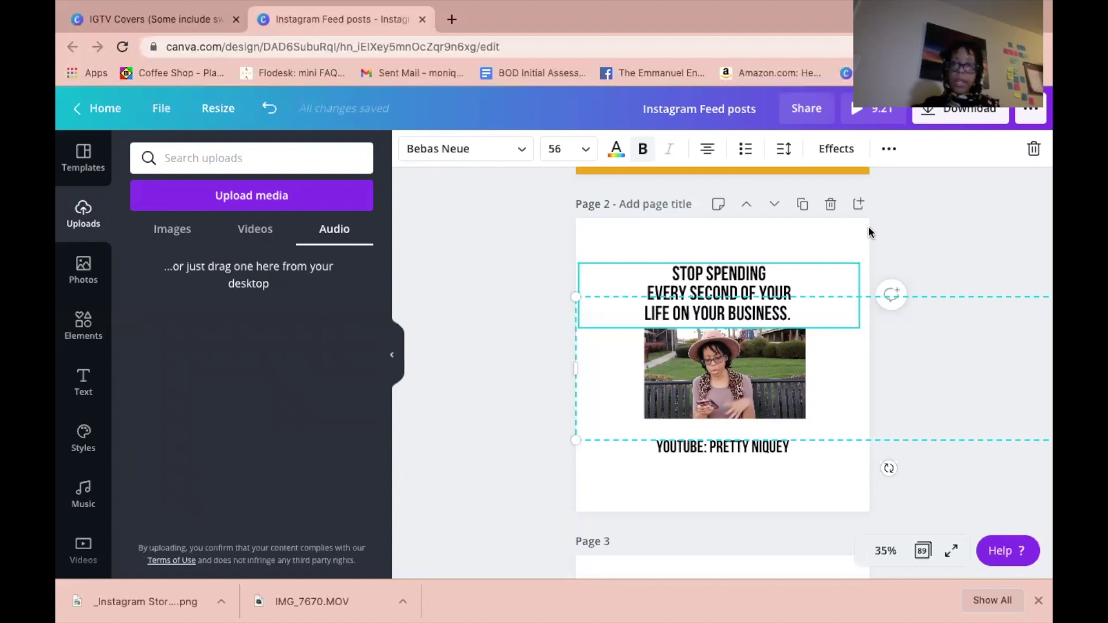
click(869, 232)
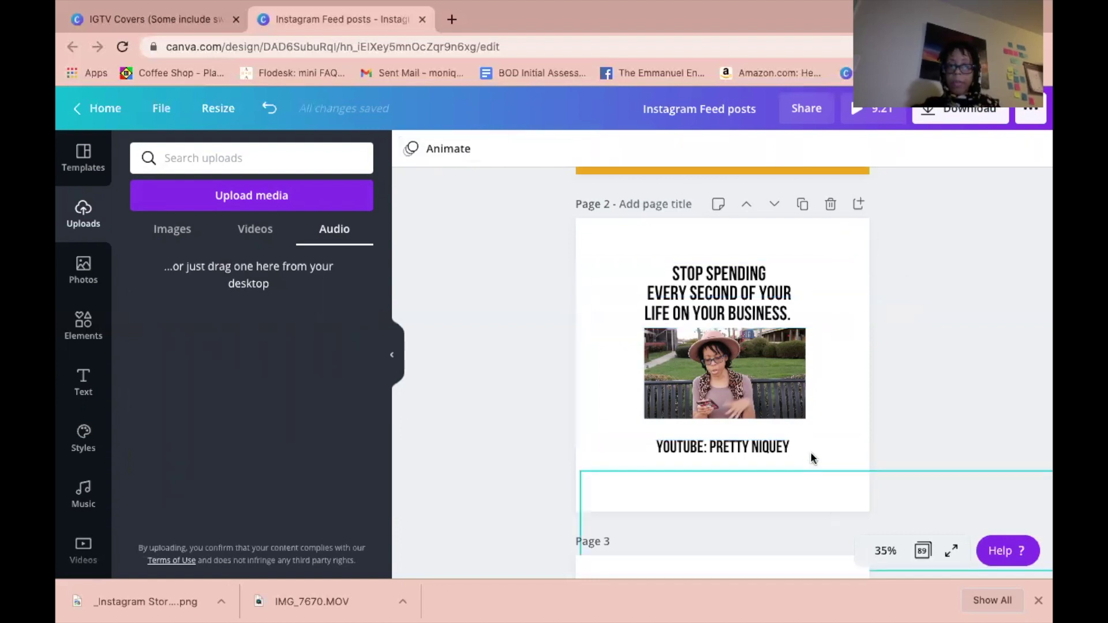
Try the Minions GIF below the headline, shrinking it, then delete it from page 2
click(256, 230)
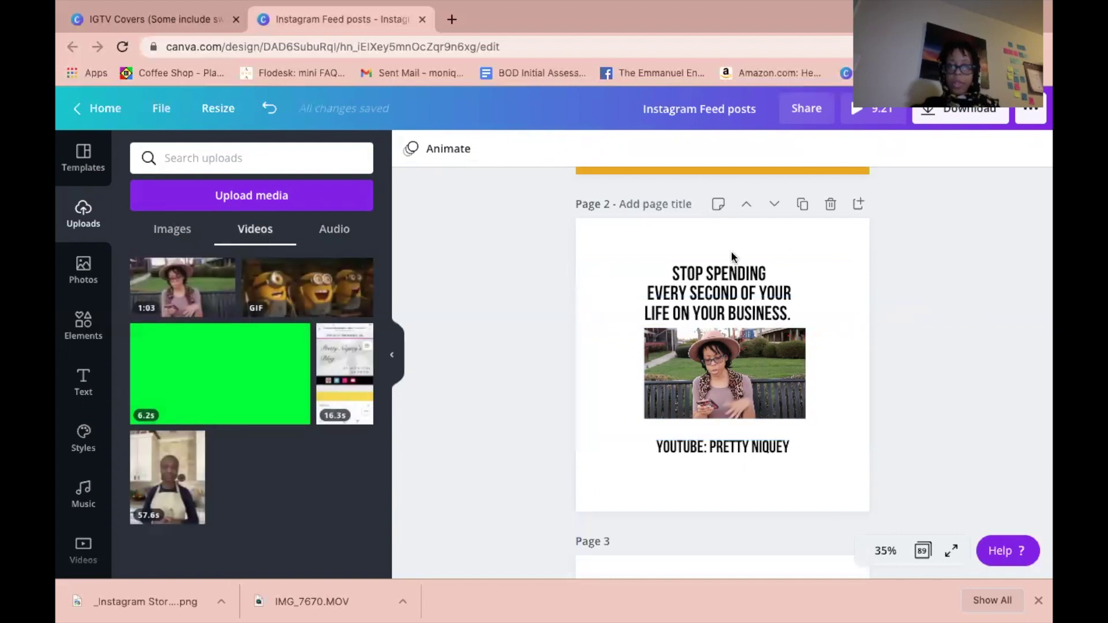
click(318, 283)
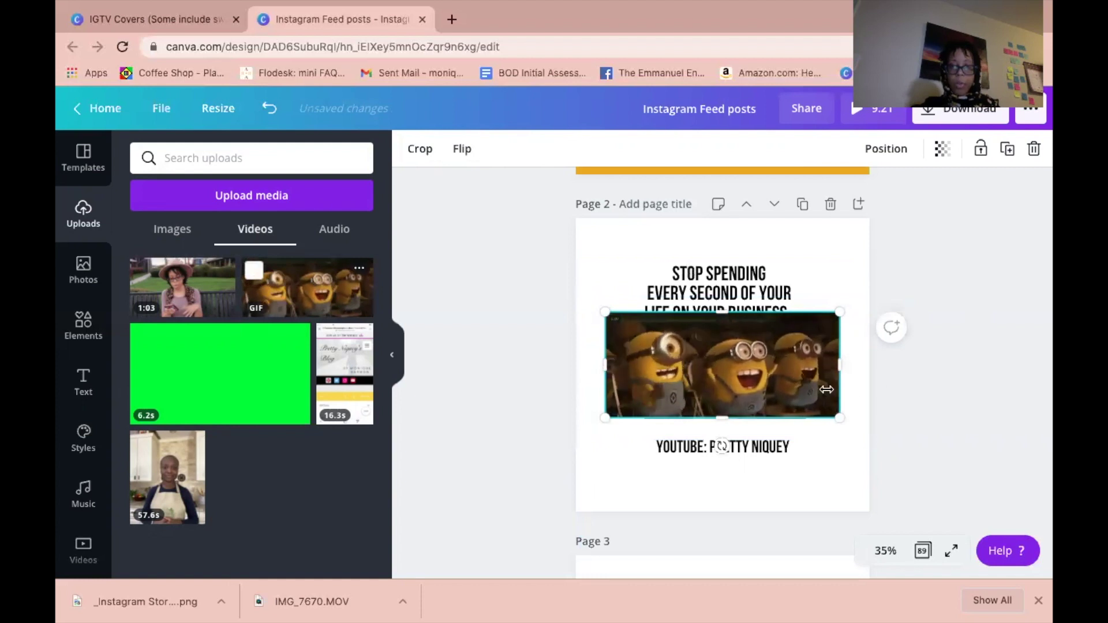
drag(763, 376, 765, 393)
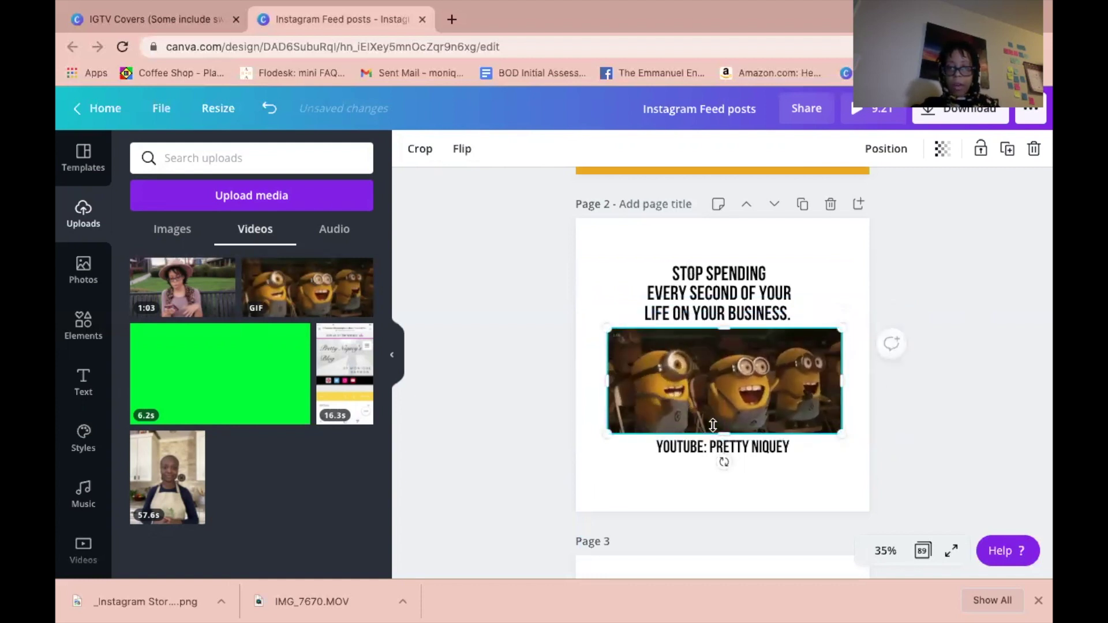
drag(841, 329, 794, 347)
drag(735, 375, 761, 362)
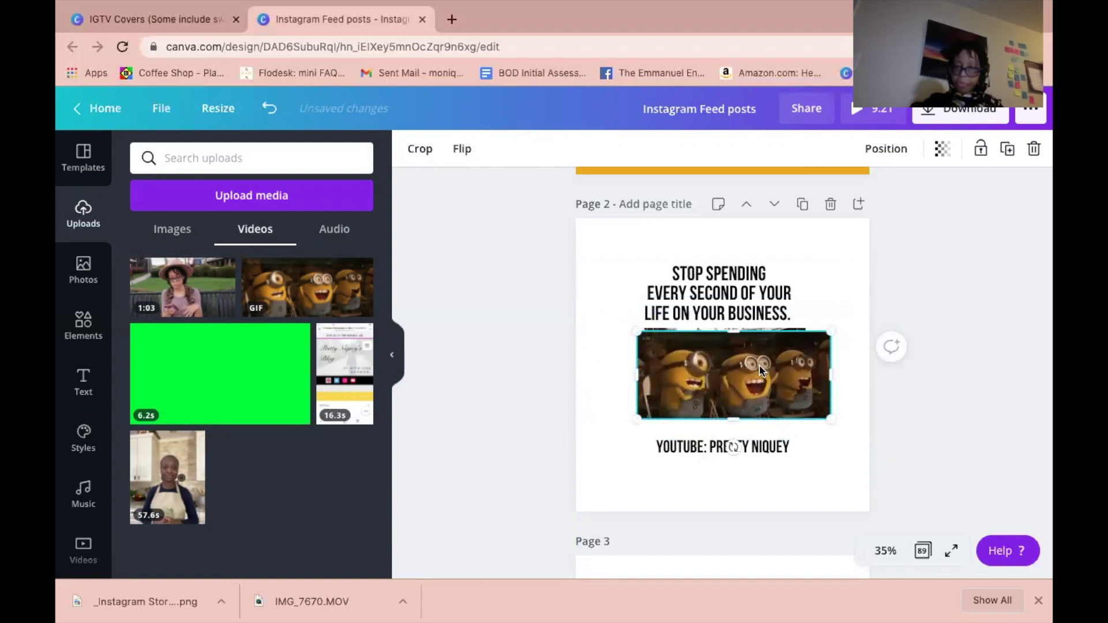
key(Delete)
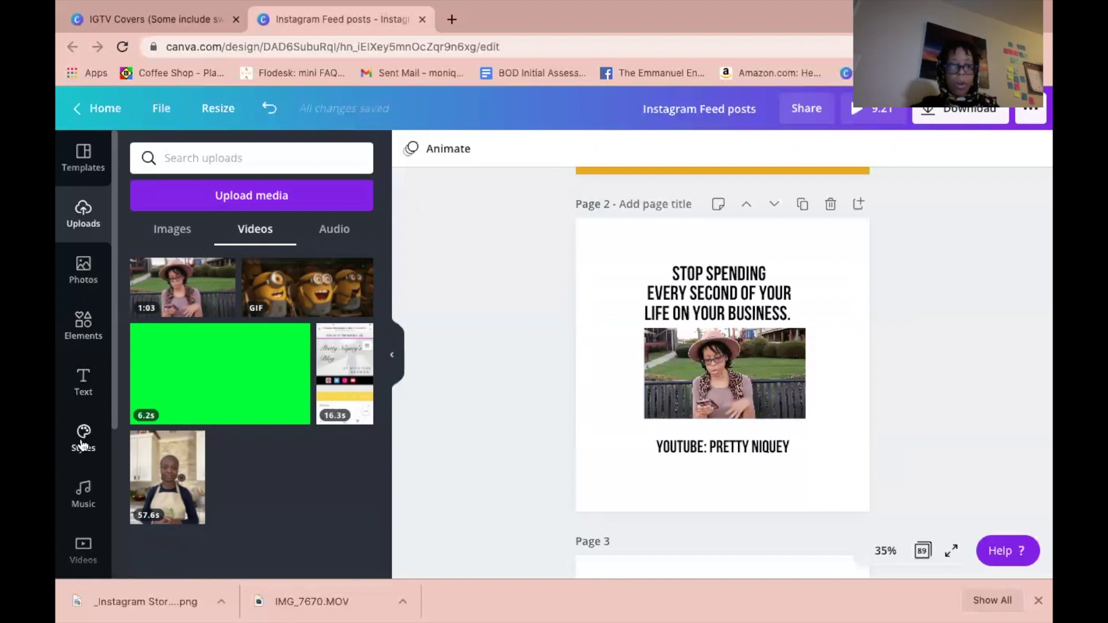
Open the Embeds panel from More and view its GIPHY example
scroll(83, 439, down, 4)
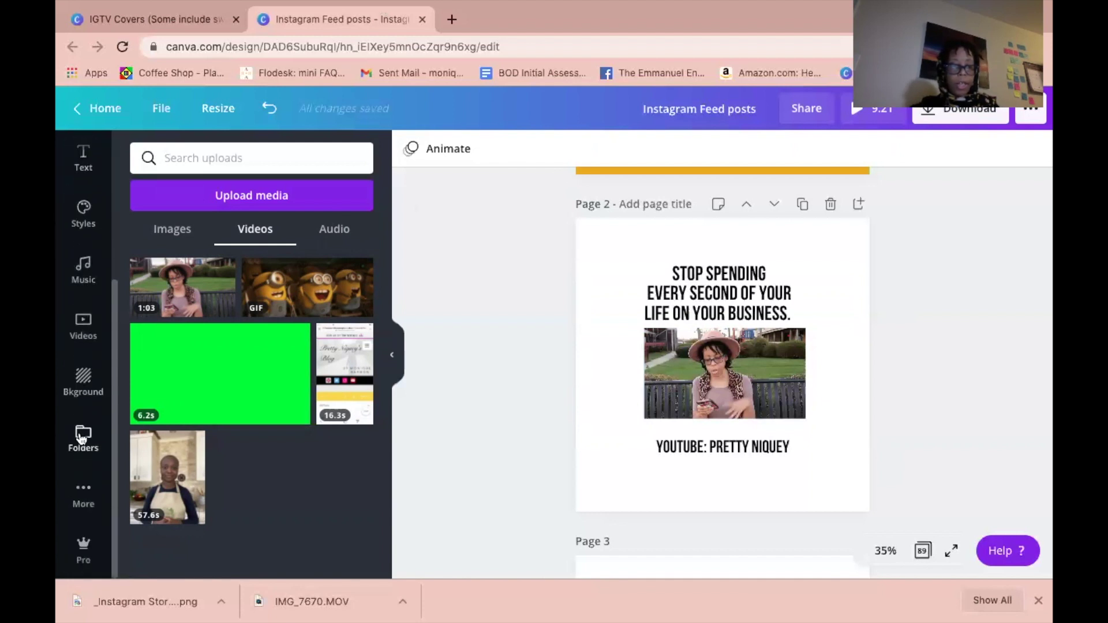
click(83, 491)
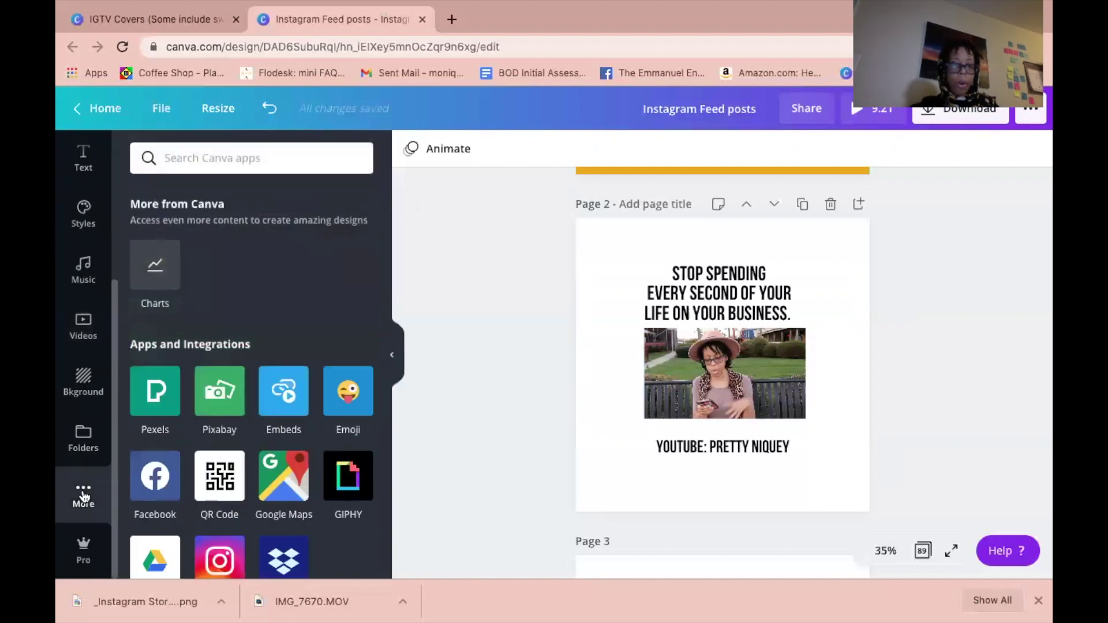
scroll(233, 504, down, 3)
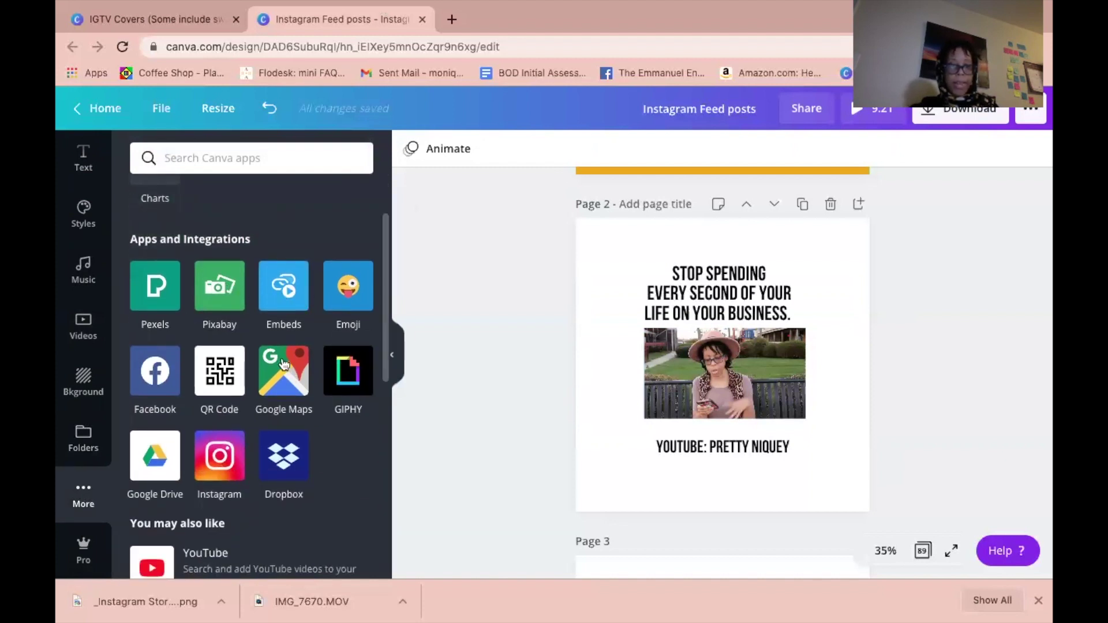
click(287, 300)
scroll(354, 453, down, 1)
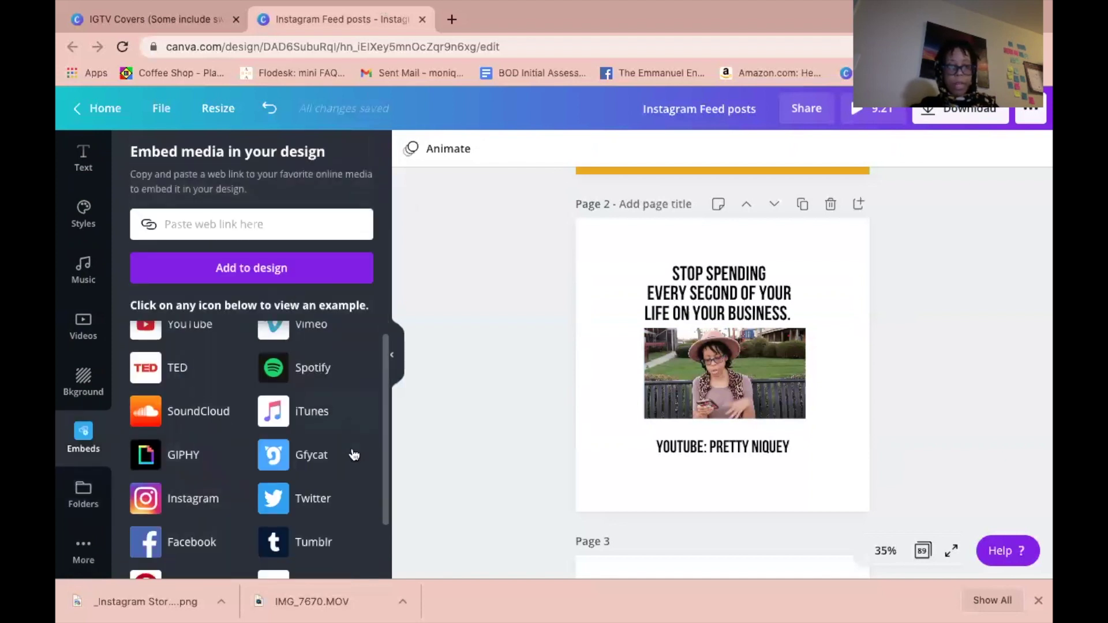
scroll(354, 453, down, 2)
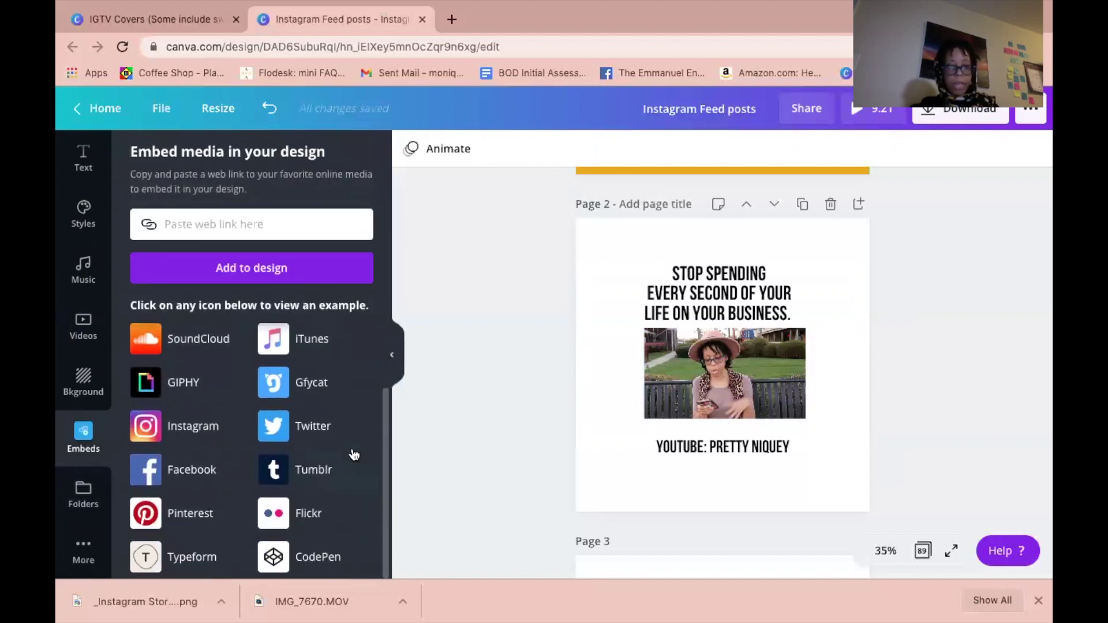
click(189, 383)
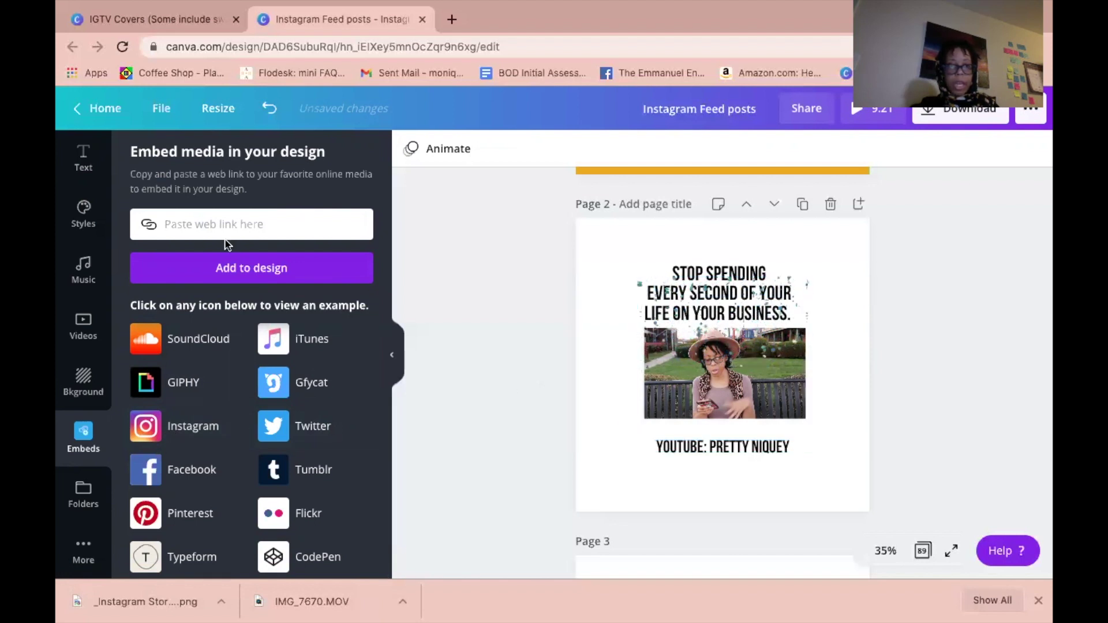
Open the GIPHY app from the More apps list
click(83, 548)
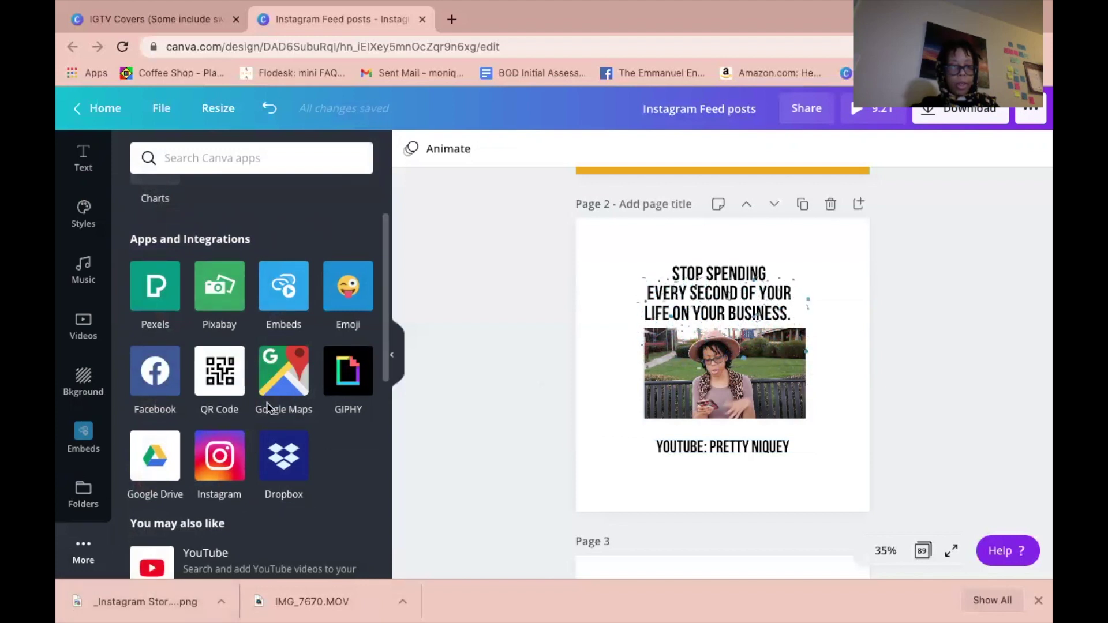
click(354, 376)
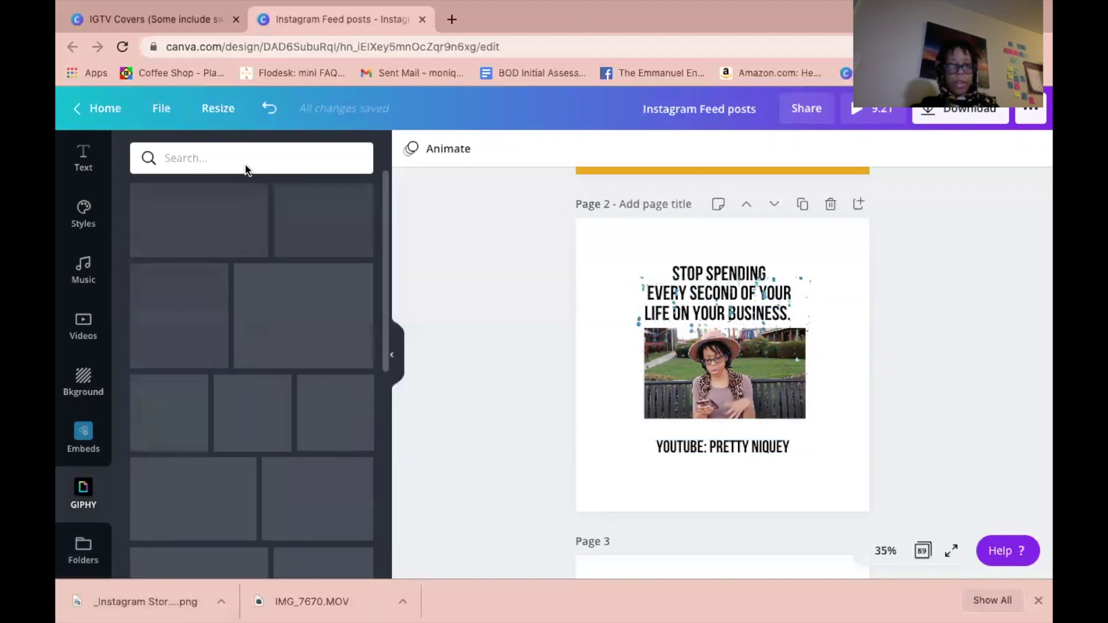